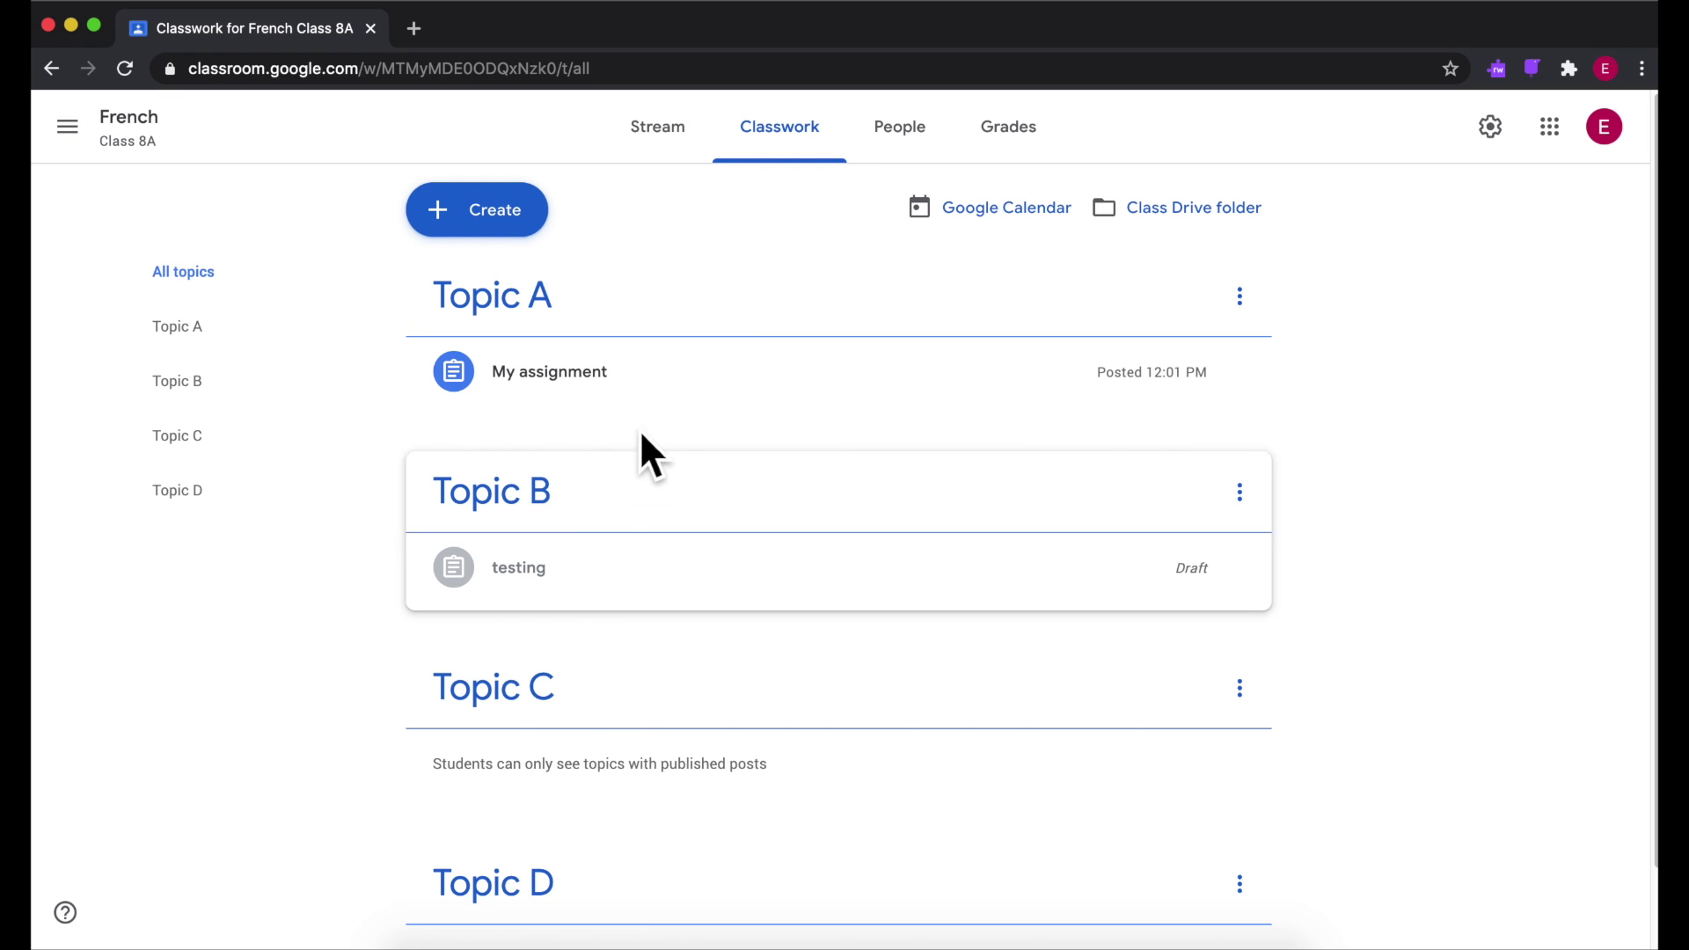
{"action": "scroll", "coordinate": [654, 739], "scroll_direction": "down", "scroll_amount": 1}
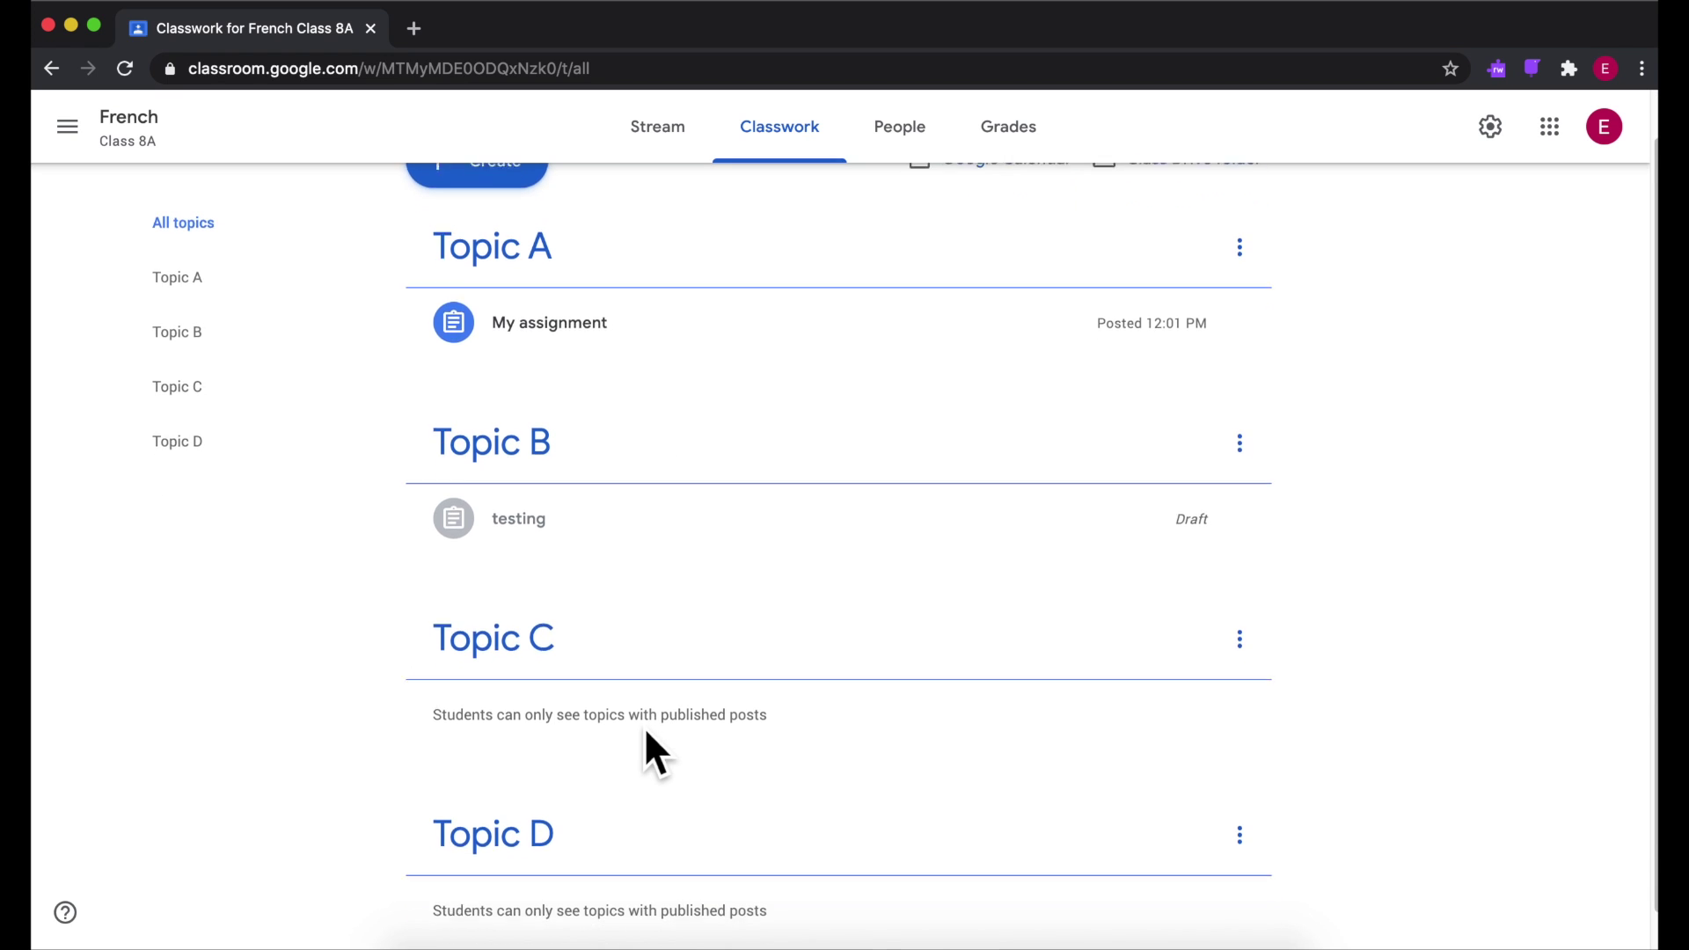
{"action": "scroll", "coordinate": [647, 748], "scroll_direction": "up", "scroll_amount": 1}
From the Classes overview, start copying the French Class 8A class
{"action": "left_click", "coordinate": [69, 128]}
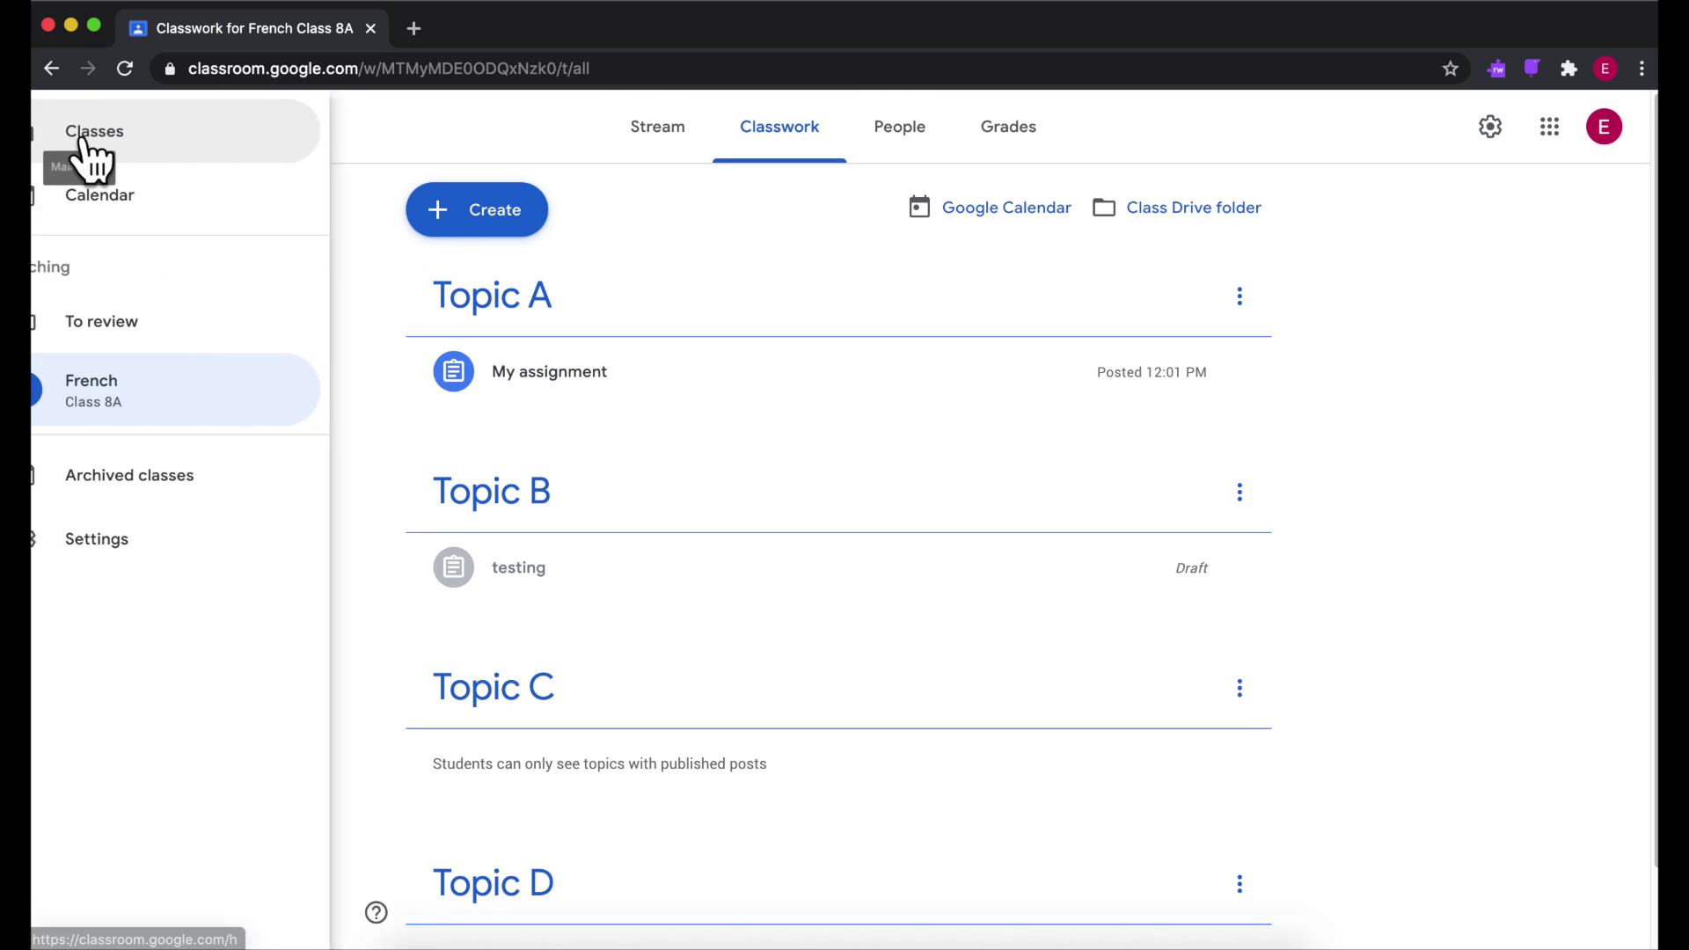
{"action": "left_click", "coordinate": [146, 139]}
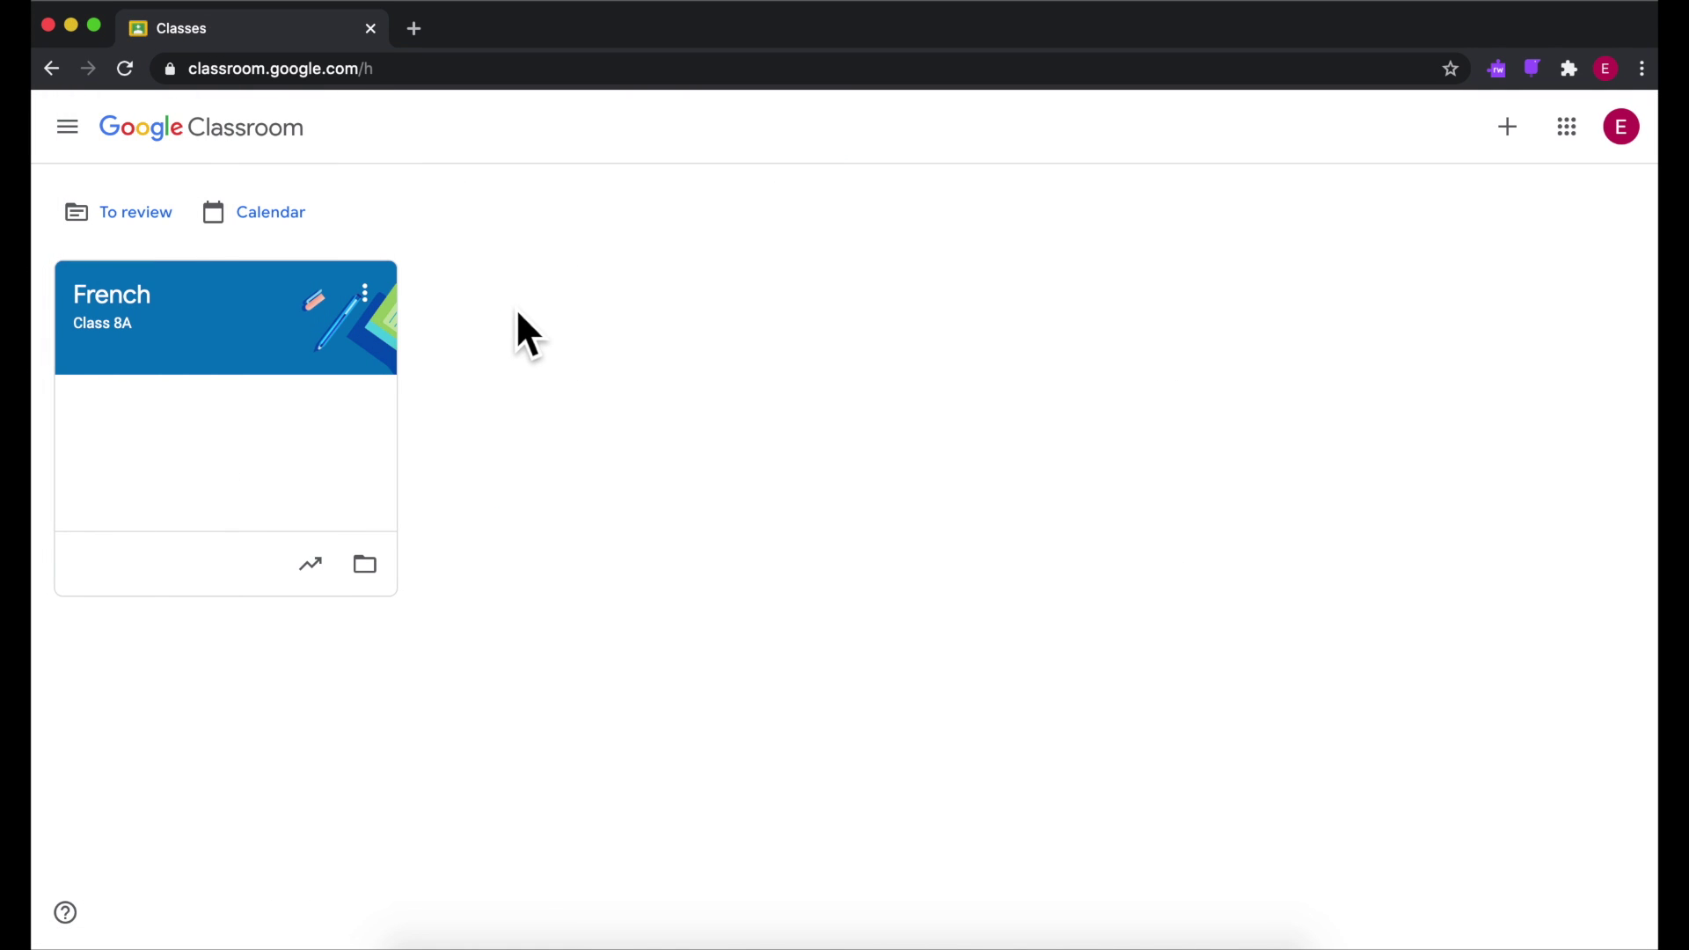
{"action": "left_click", "coordinate": [391, 315]}
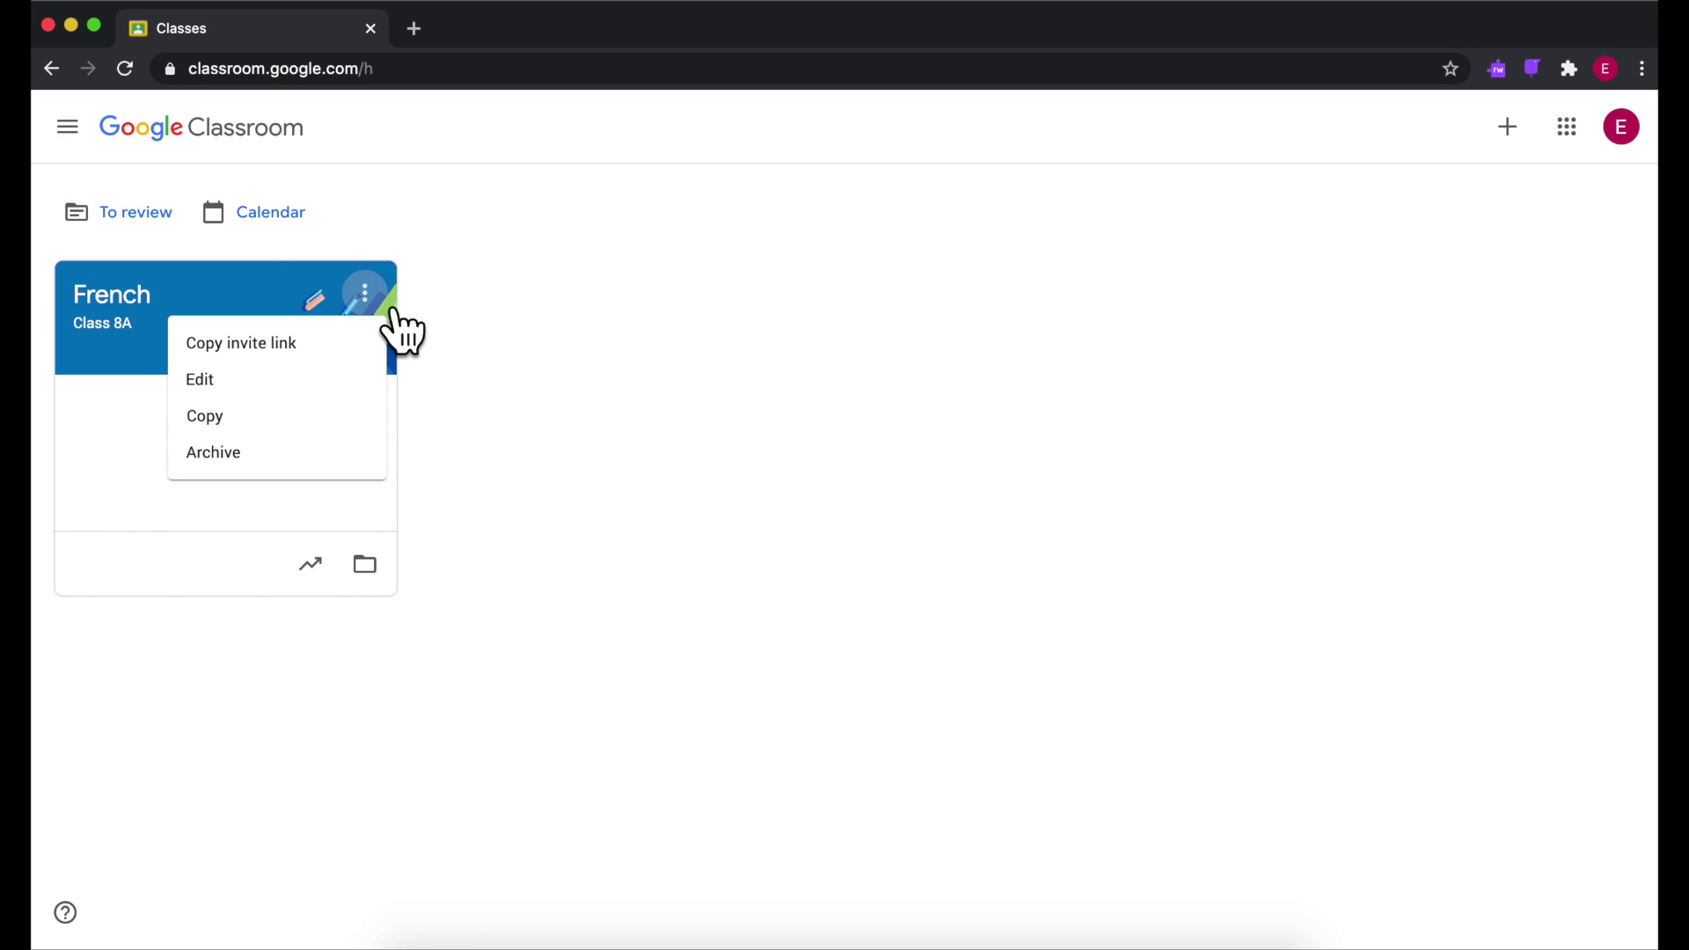
{"action": "left_click", "coordinate": [301, 418]}
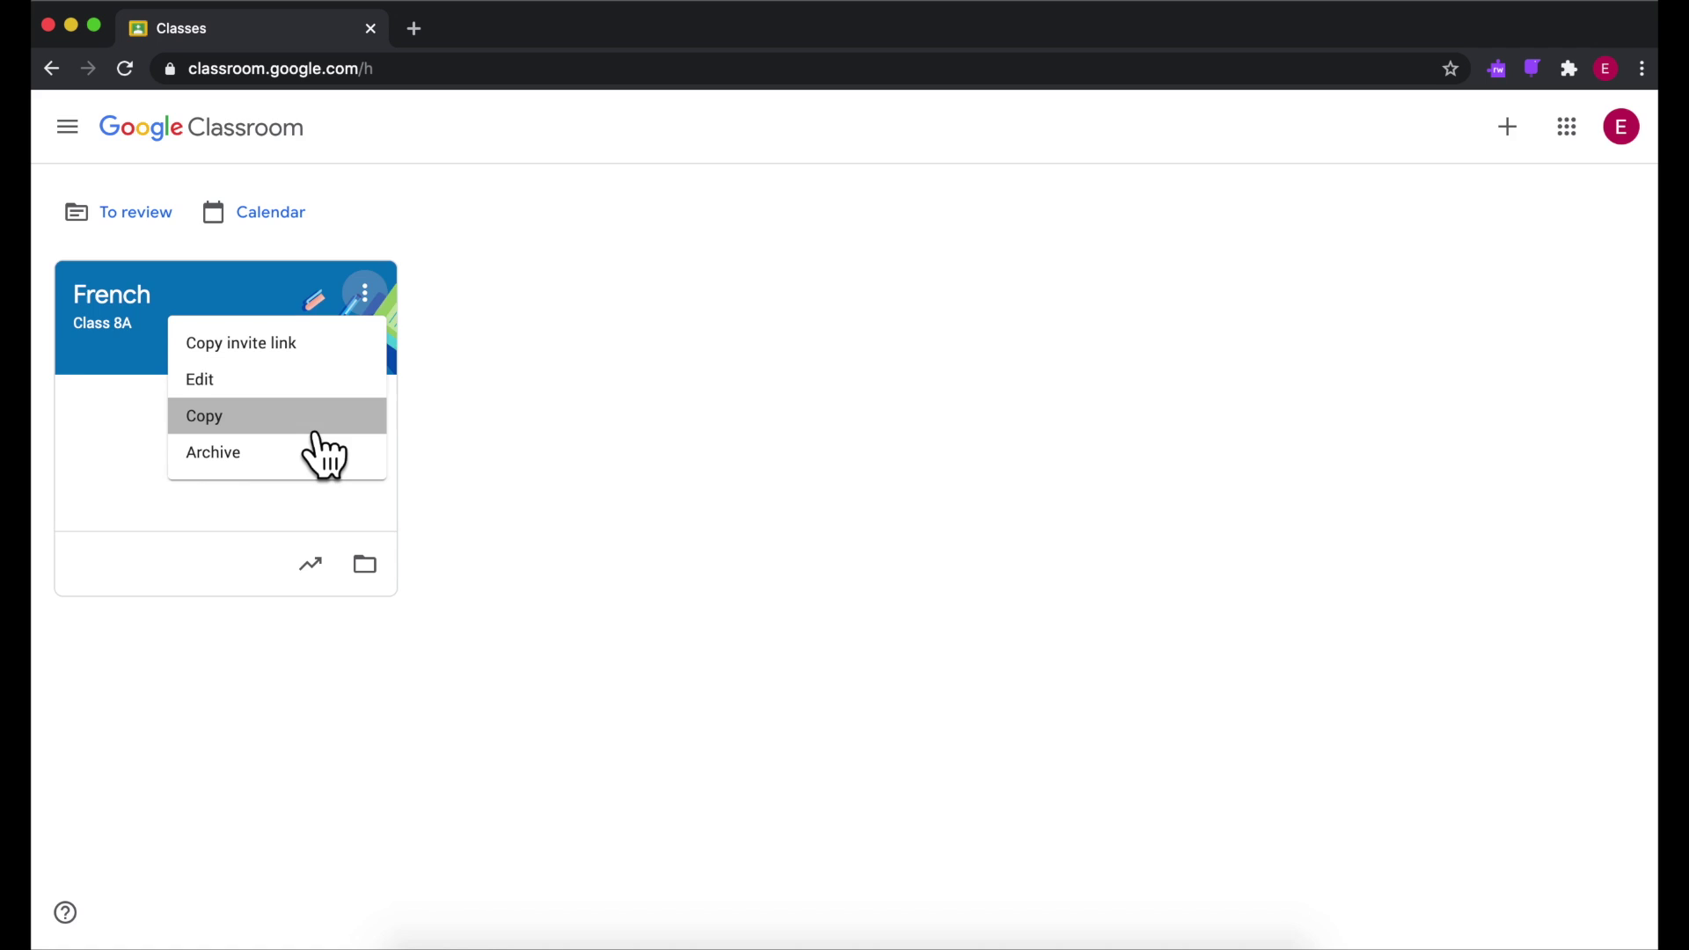
Copy the class with section 'Class 8B' and name 'French' without the 'Copy of' prefix
{"action": "left_click", "coordinate": [651, 491]}
{"action": "key", "text": "BackSpace"}
{"action": "type", "text": "Class 8B"}
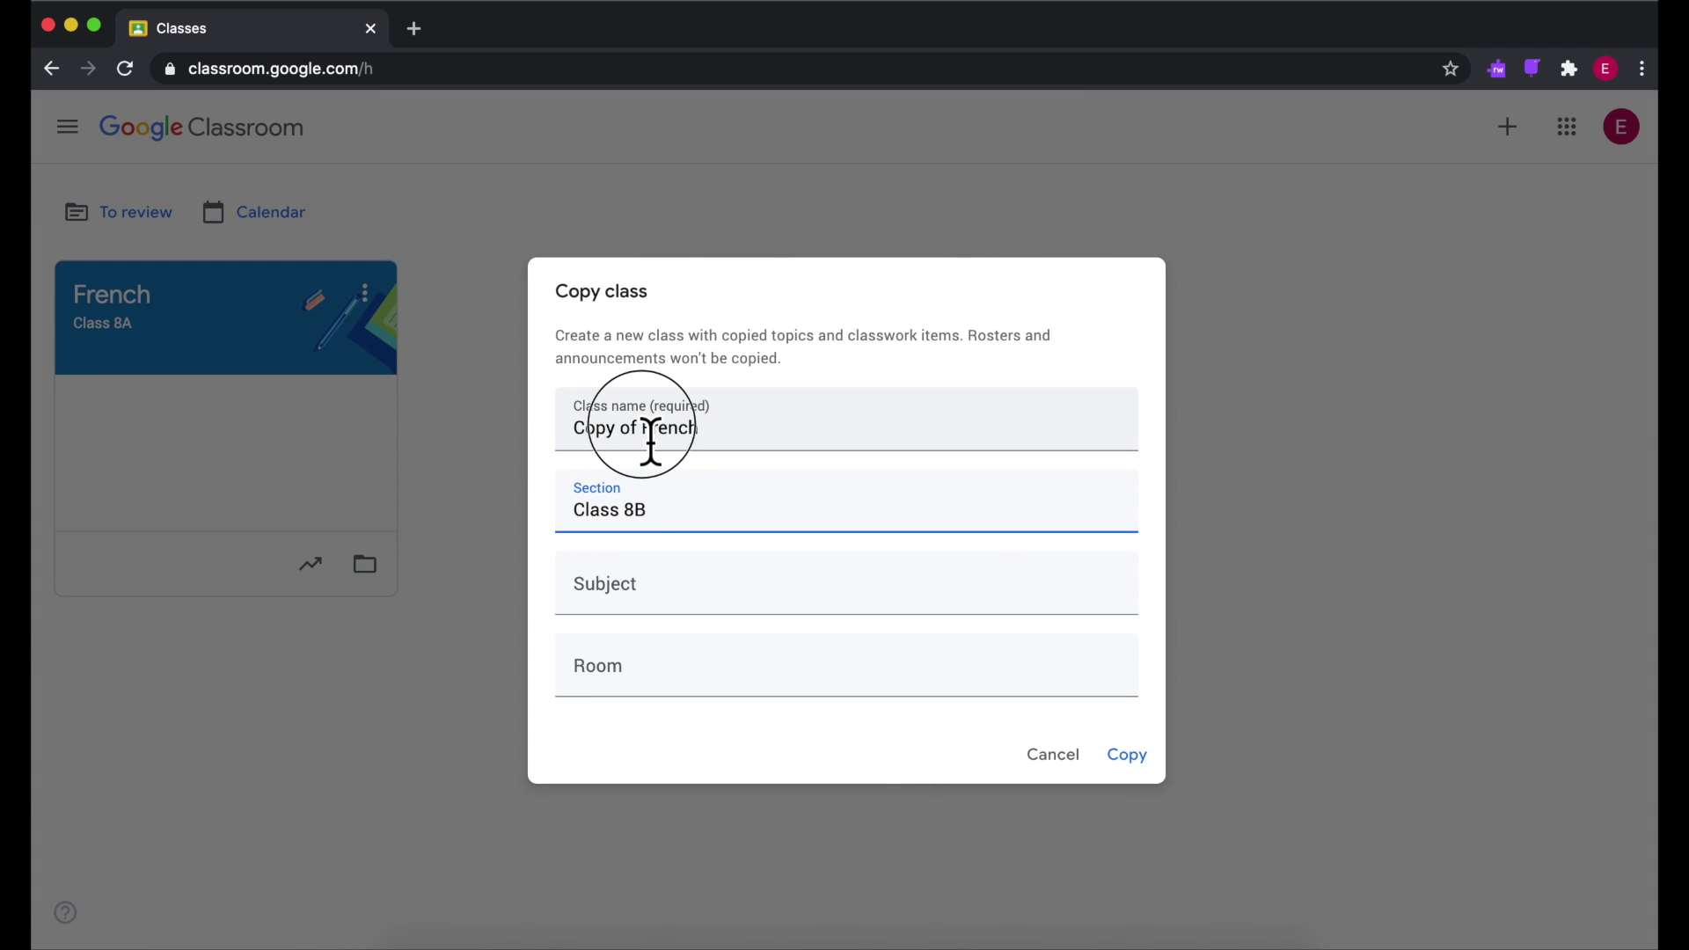
{"action": "left_click_drag", "start_coordinate": [637, 429], "coordinate": [545, 427]}
{"action": "key", "text": "BackSpace"}
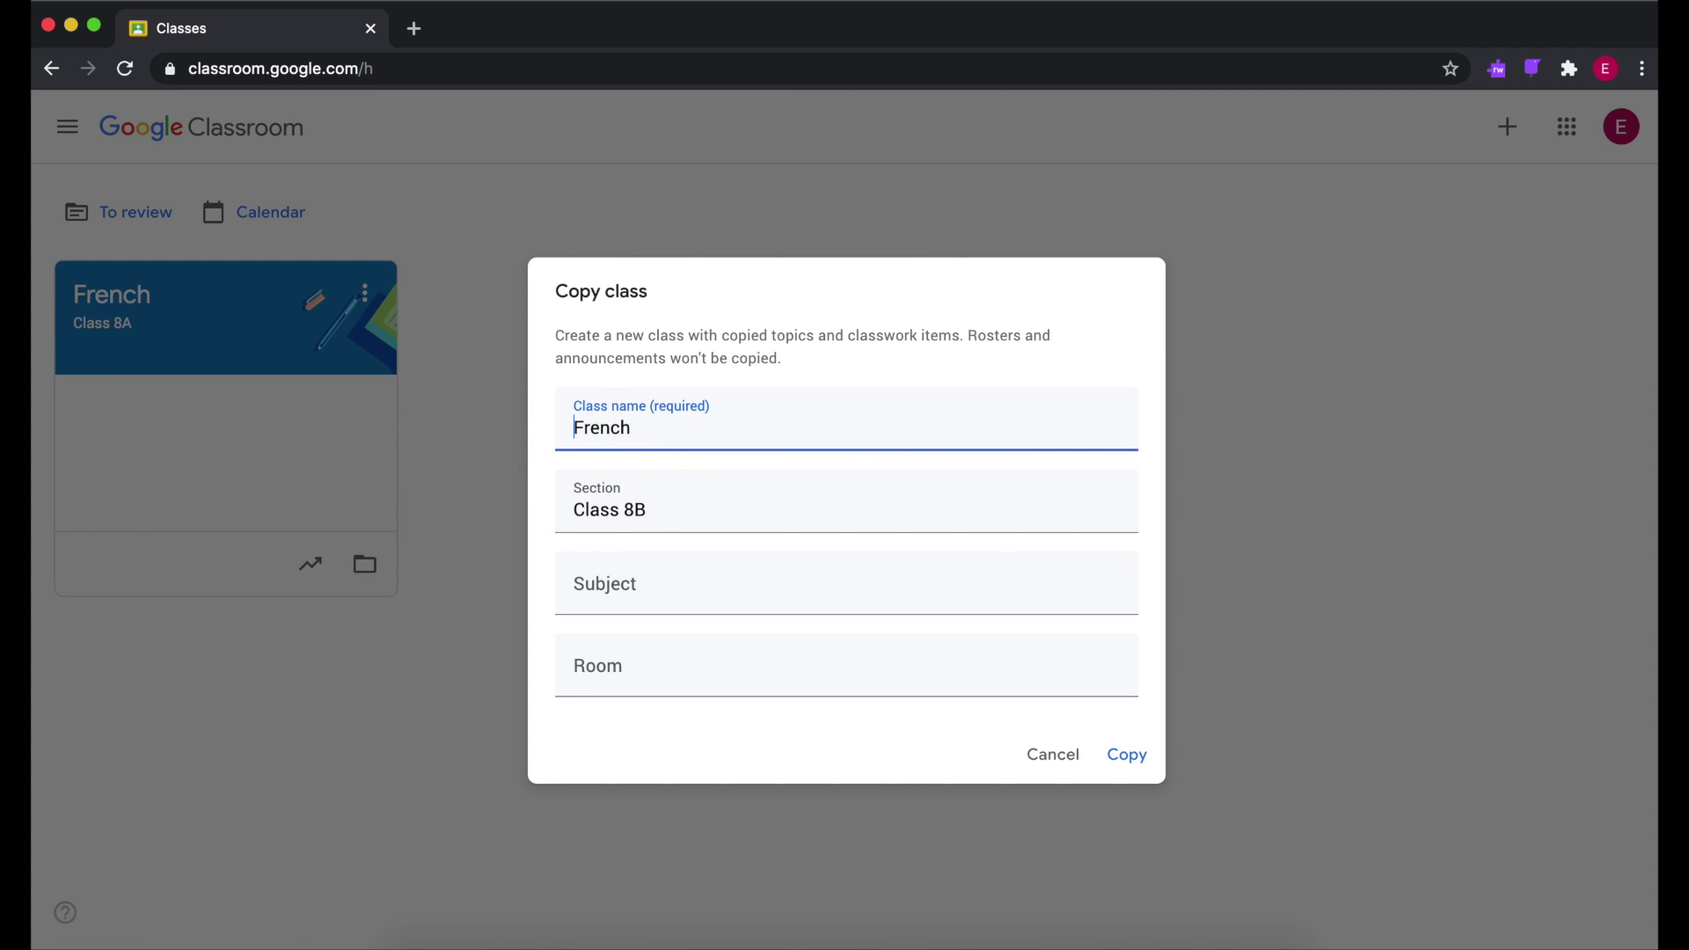
{"action": "left_click", "coordinate": [1132, 761]}
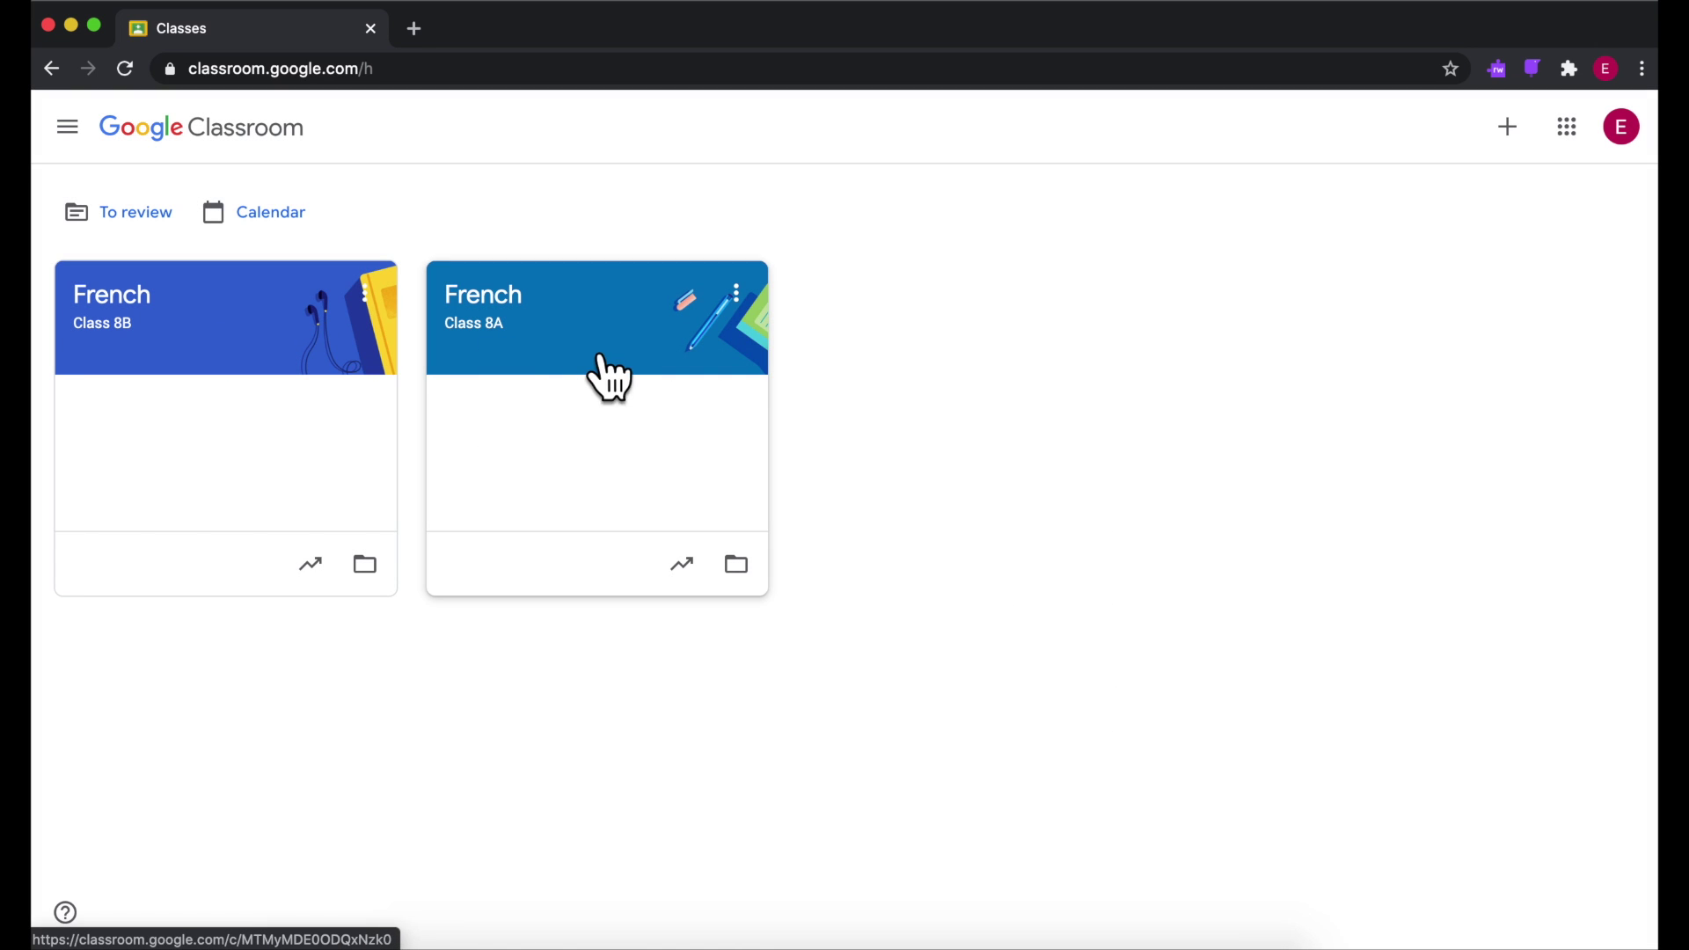
Drag the French Class 8A card into the first slot of the class list
{"action": "left_click_drag", "start_coordinate": [641, 383], "coordinate": [286, 392]}
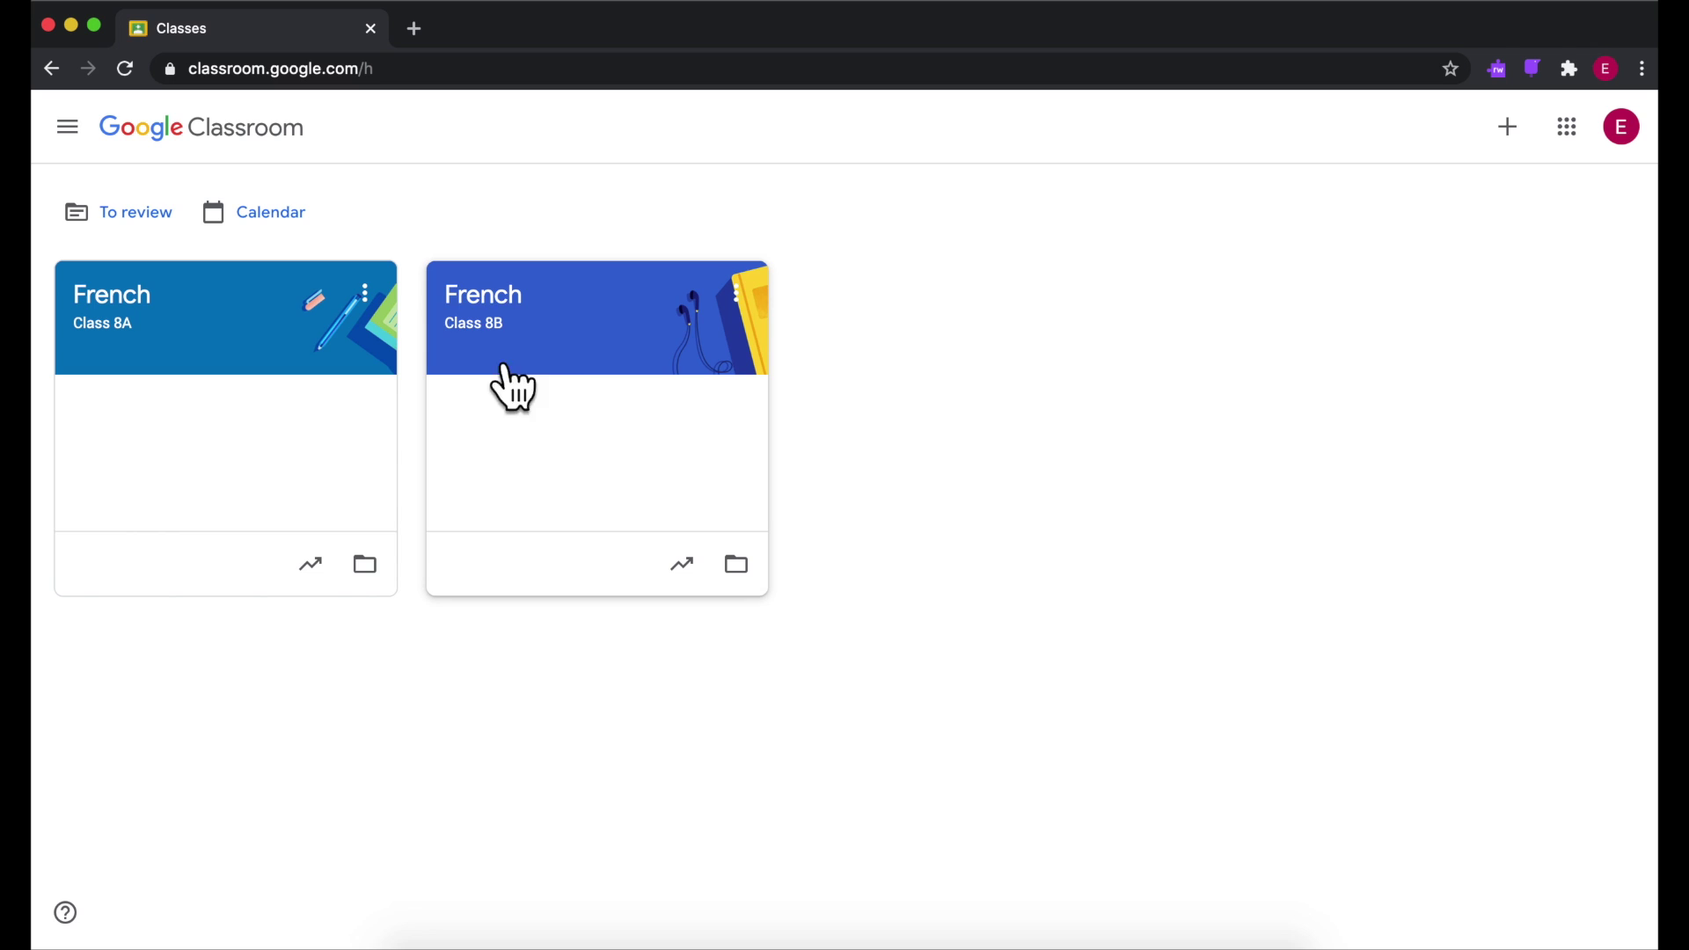
In French Class 8B's Classwork, expand the draft My assignment and show its options
{"action": "left_click", "coordinate": [537, 328]}
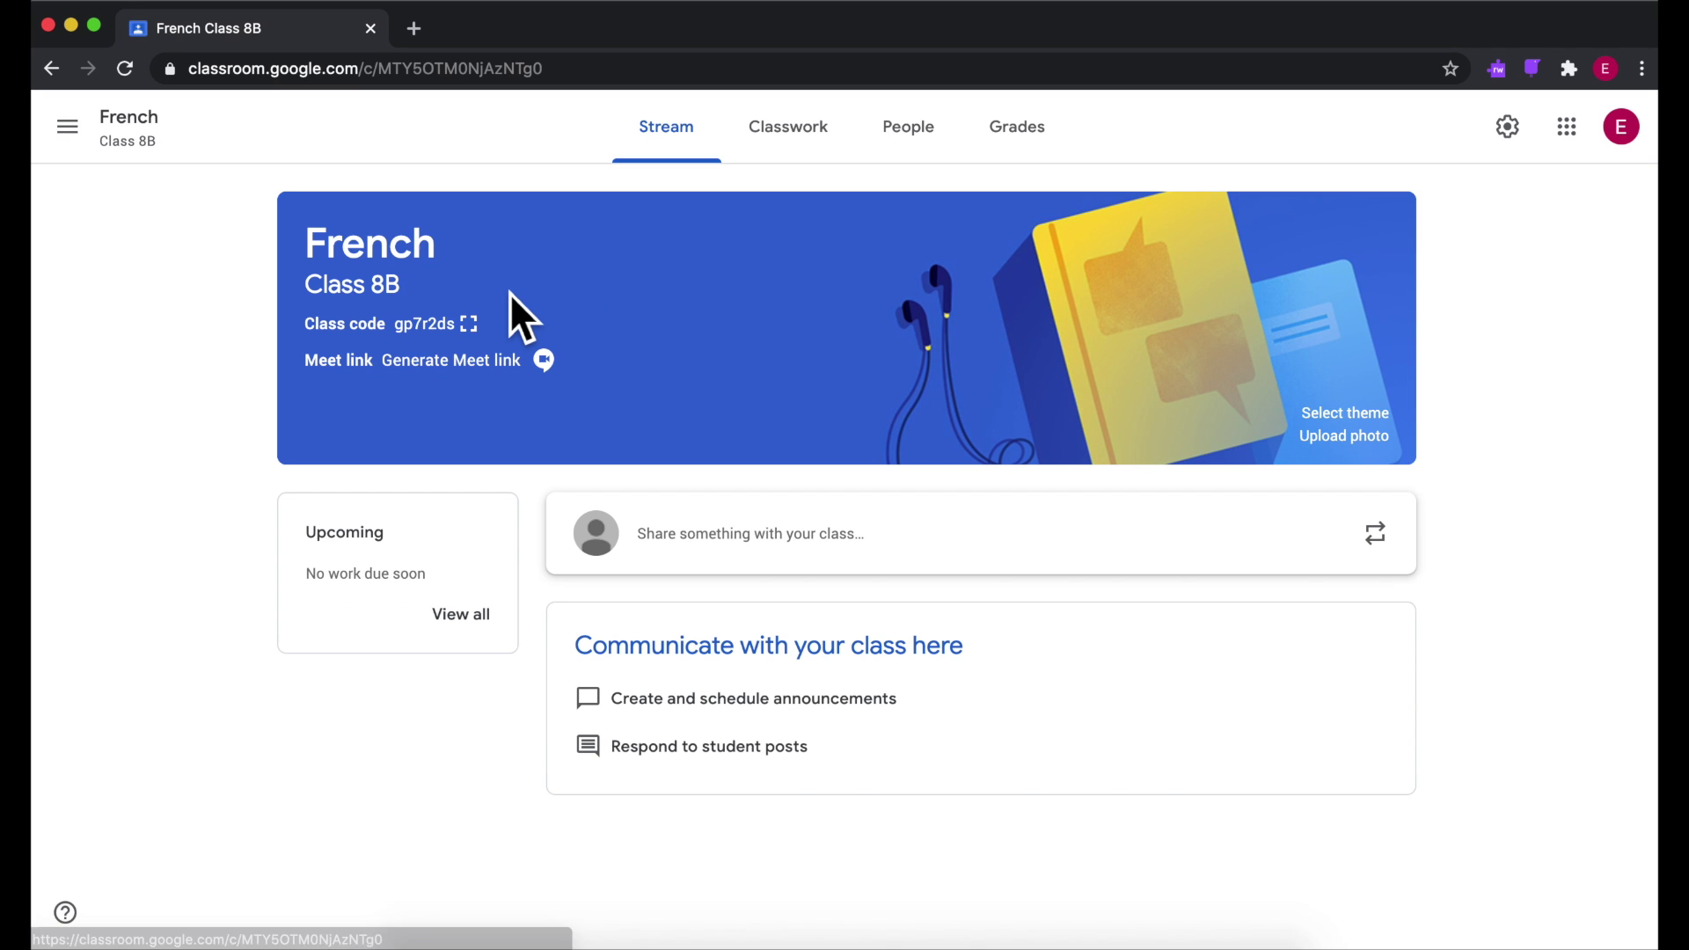
{"action": "left_click", "coordinate": [837, 159]}
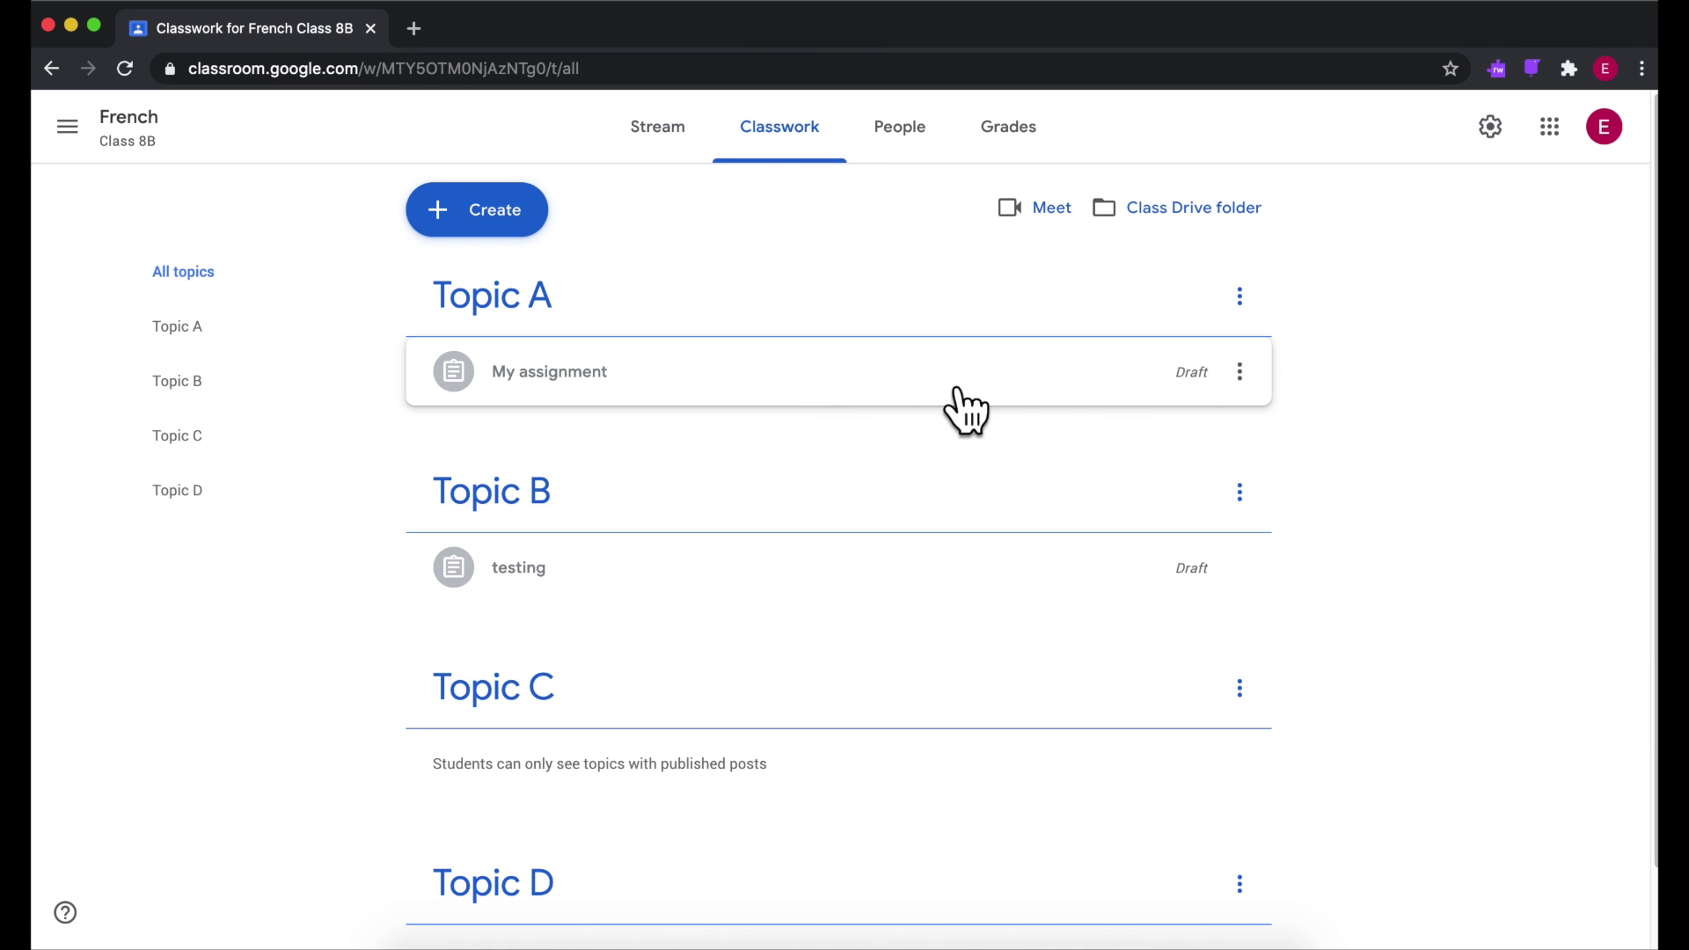
{"action": "mouse_move", "coordinate": [838, 372]}
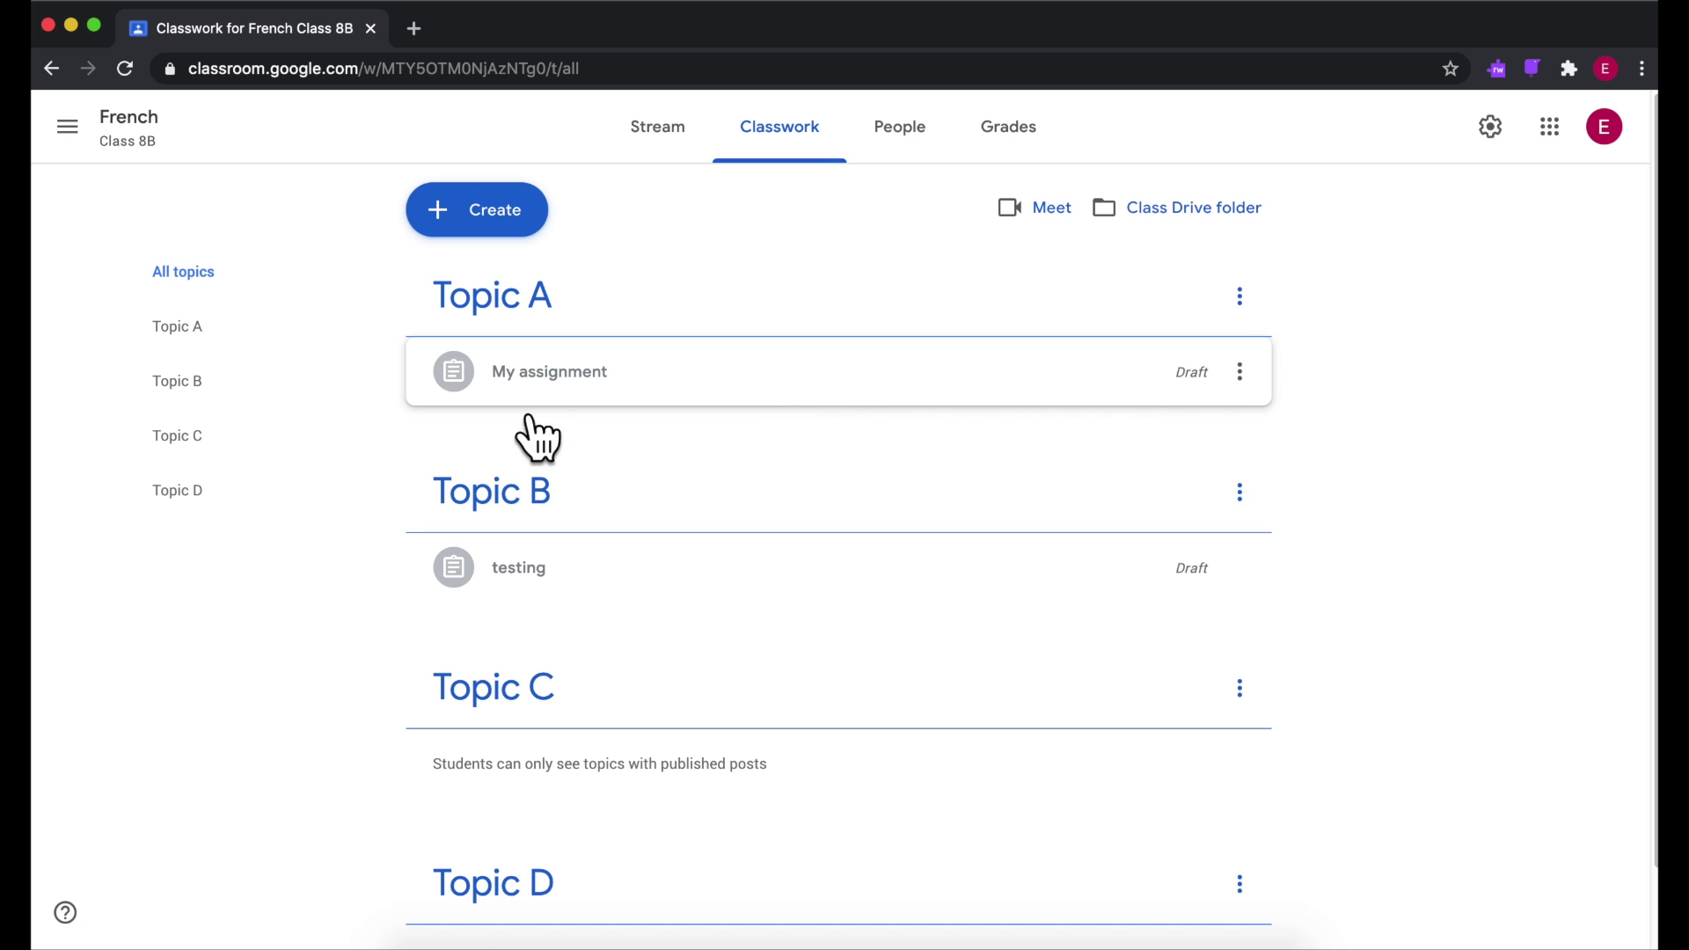
{"action": "left_click", "coordinate": [948, 394]}
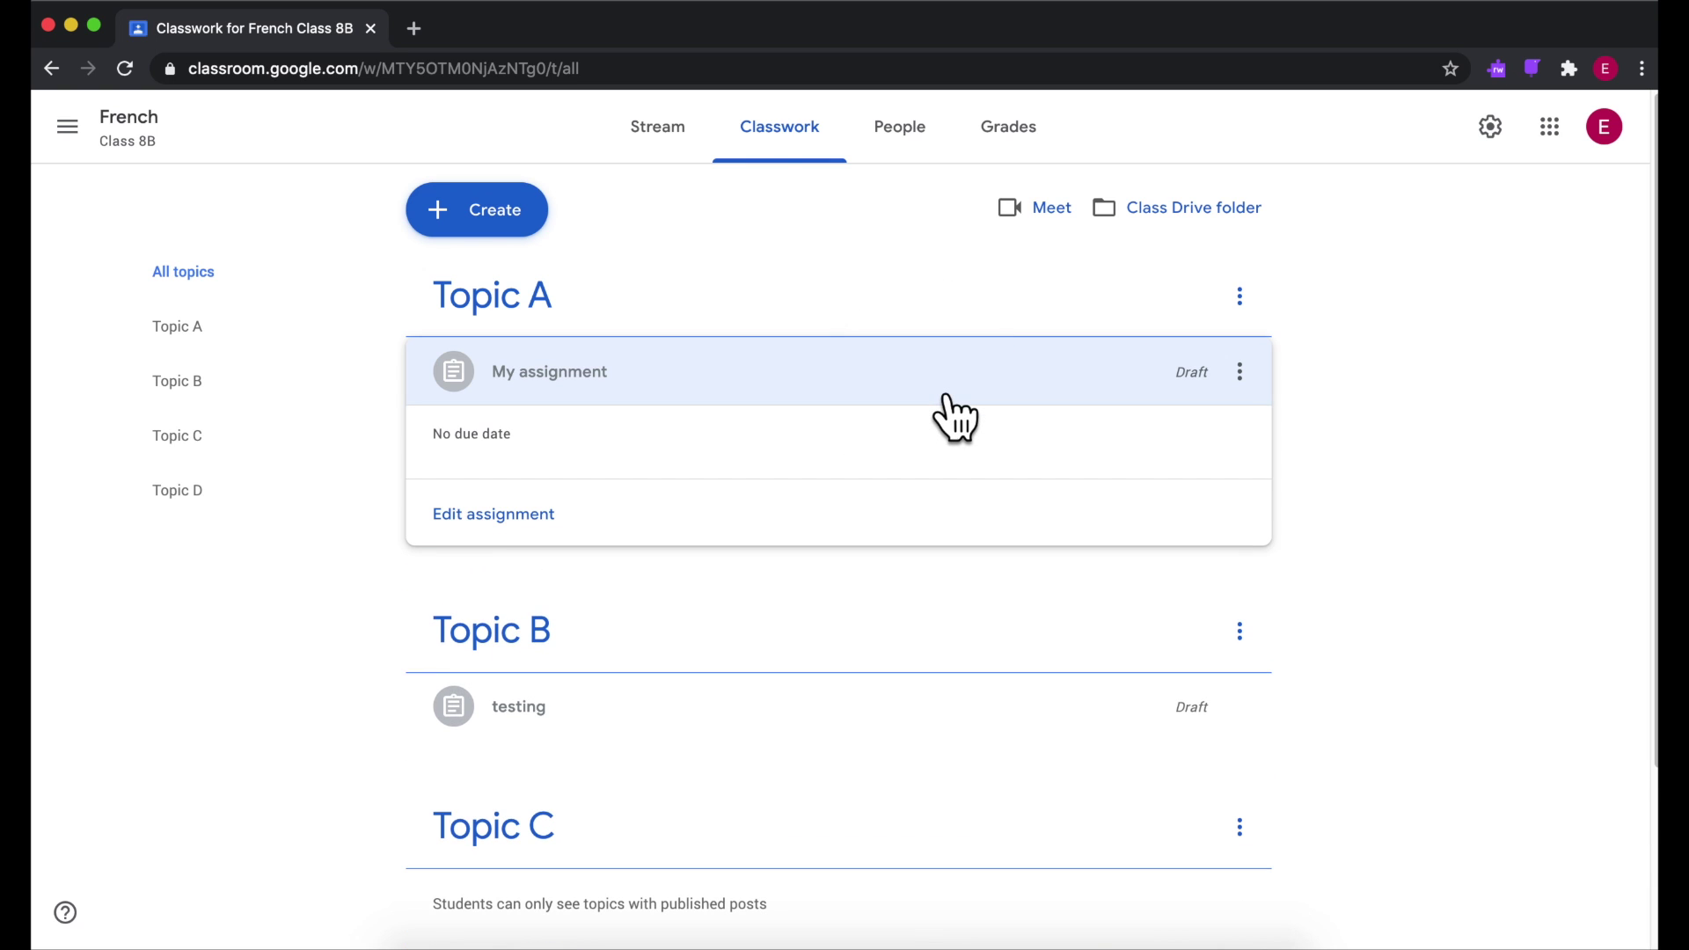
{"action": "left_click", "coordinate": [1241, 373]}
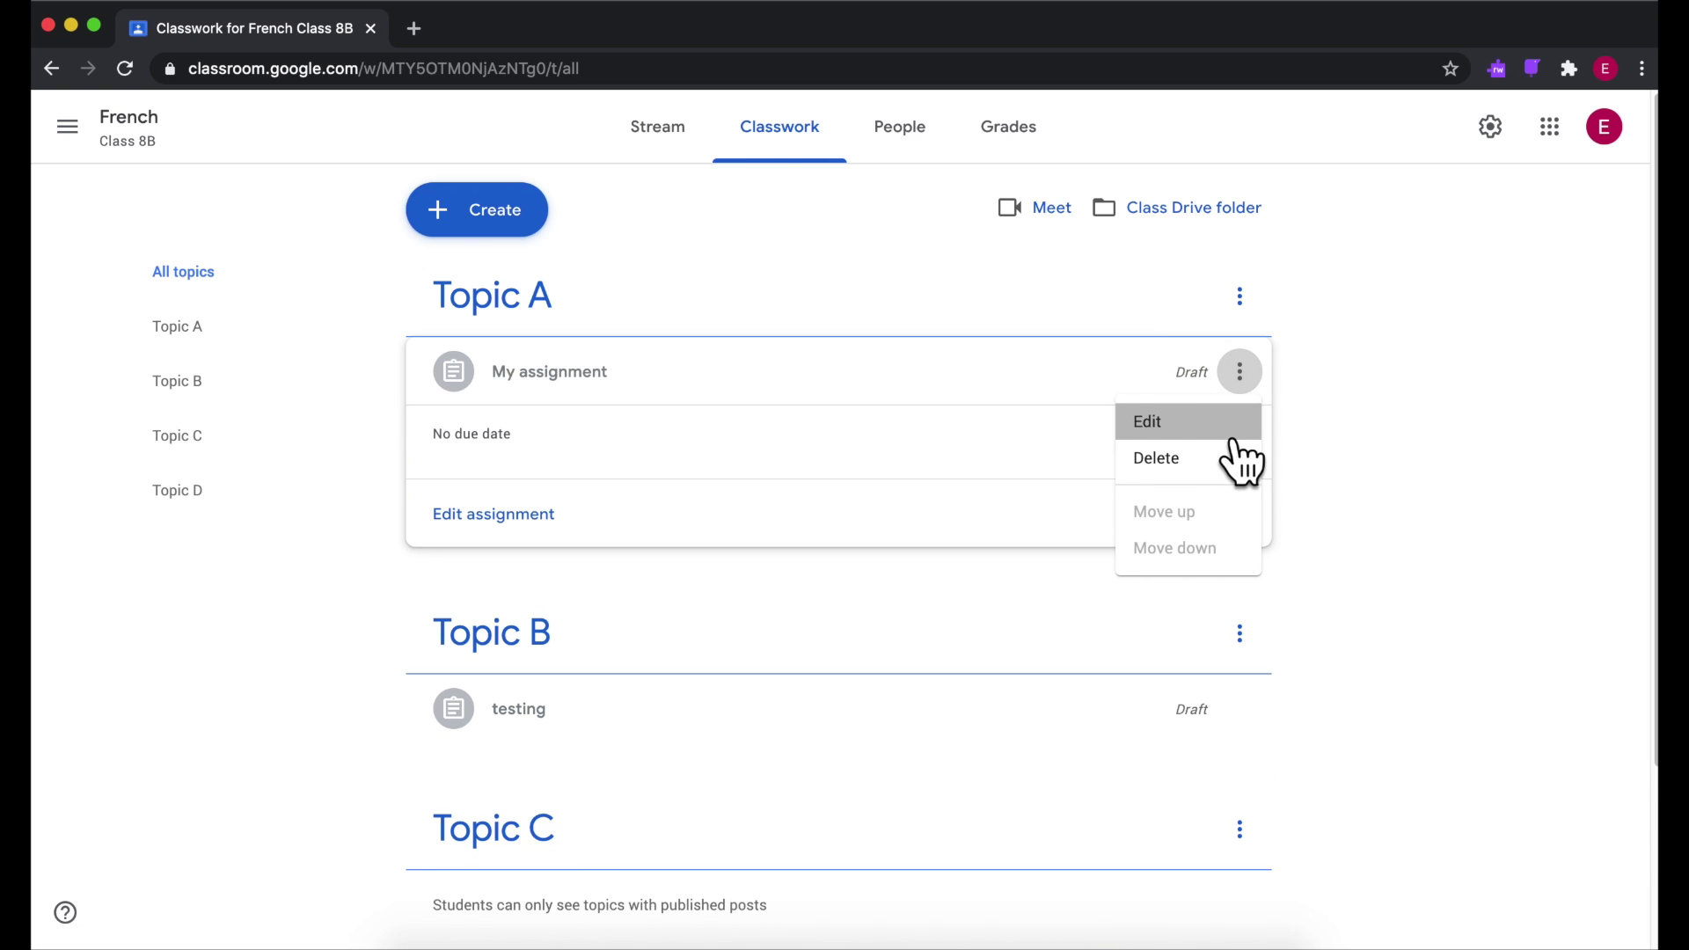
Edit the draft My assignment and assign it to French Class 8B
{"action": "left_click", "coordinate": [1217, 420]}
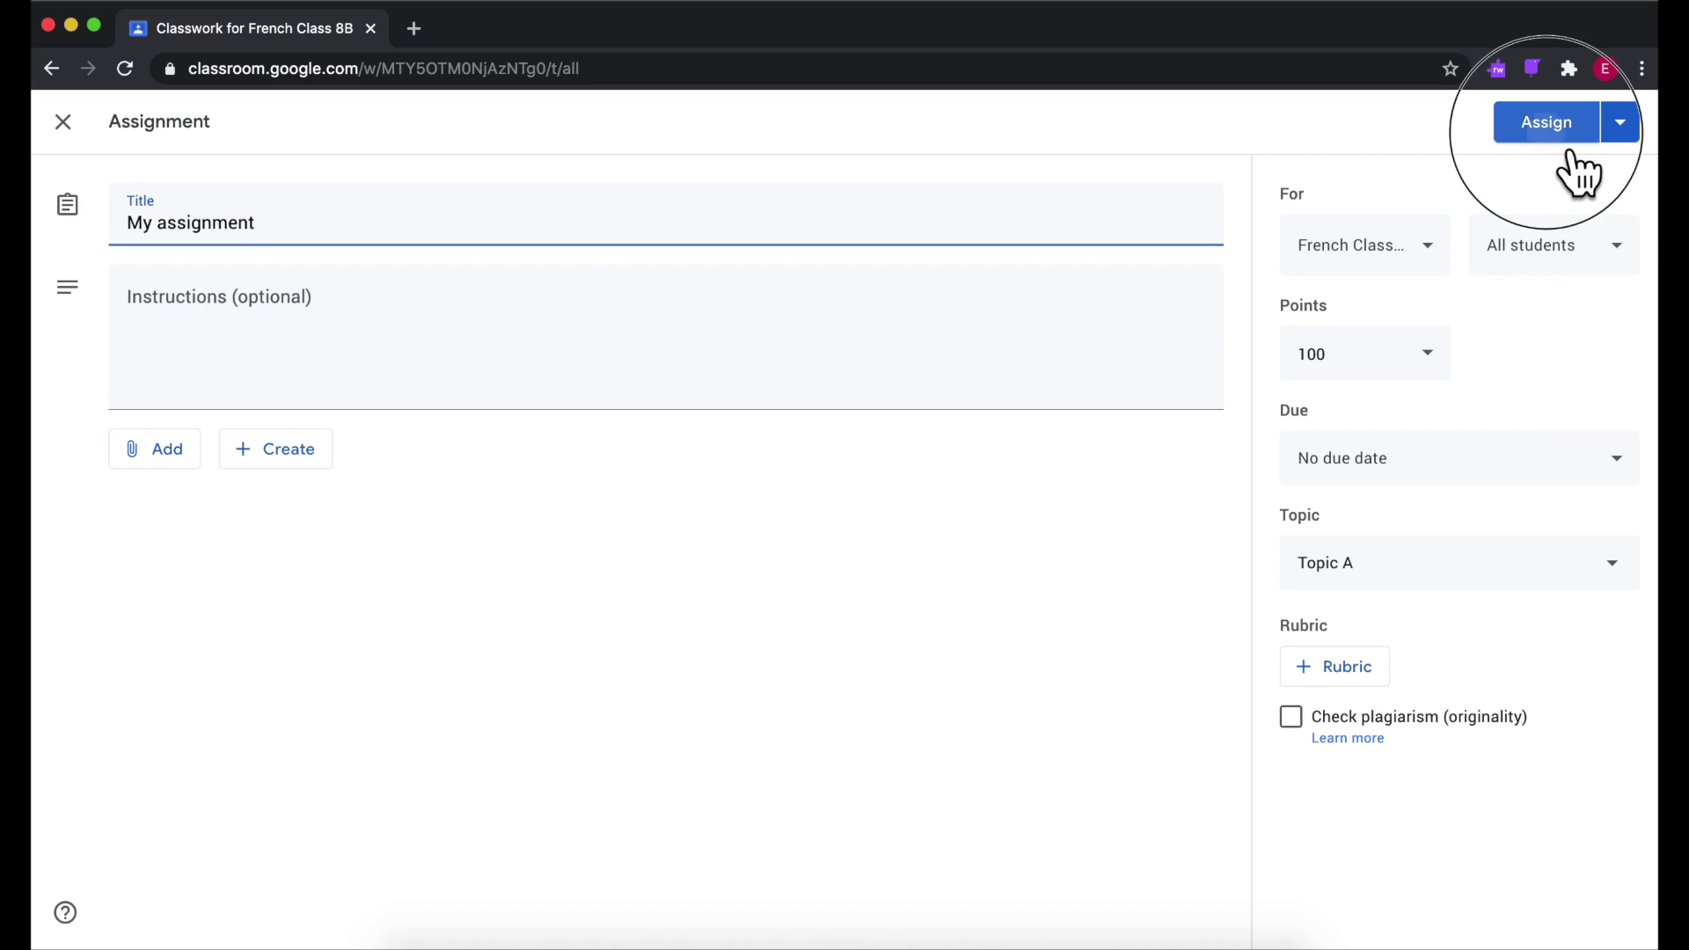
{"action": "left_click", "coordinate": [1551, 133]}
{"action": "left_click", "coordinate": [1012, 585]}
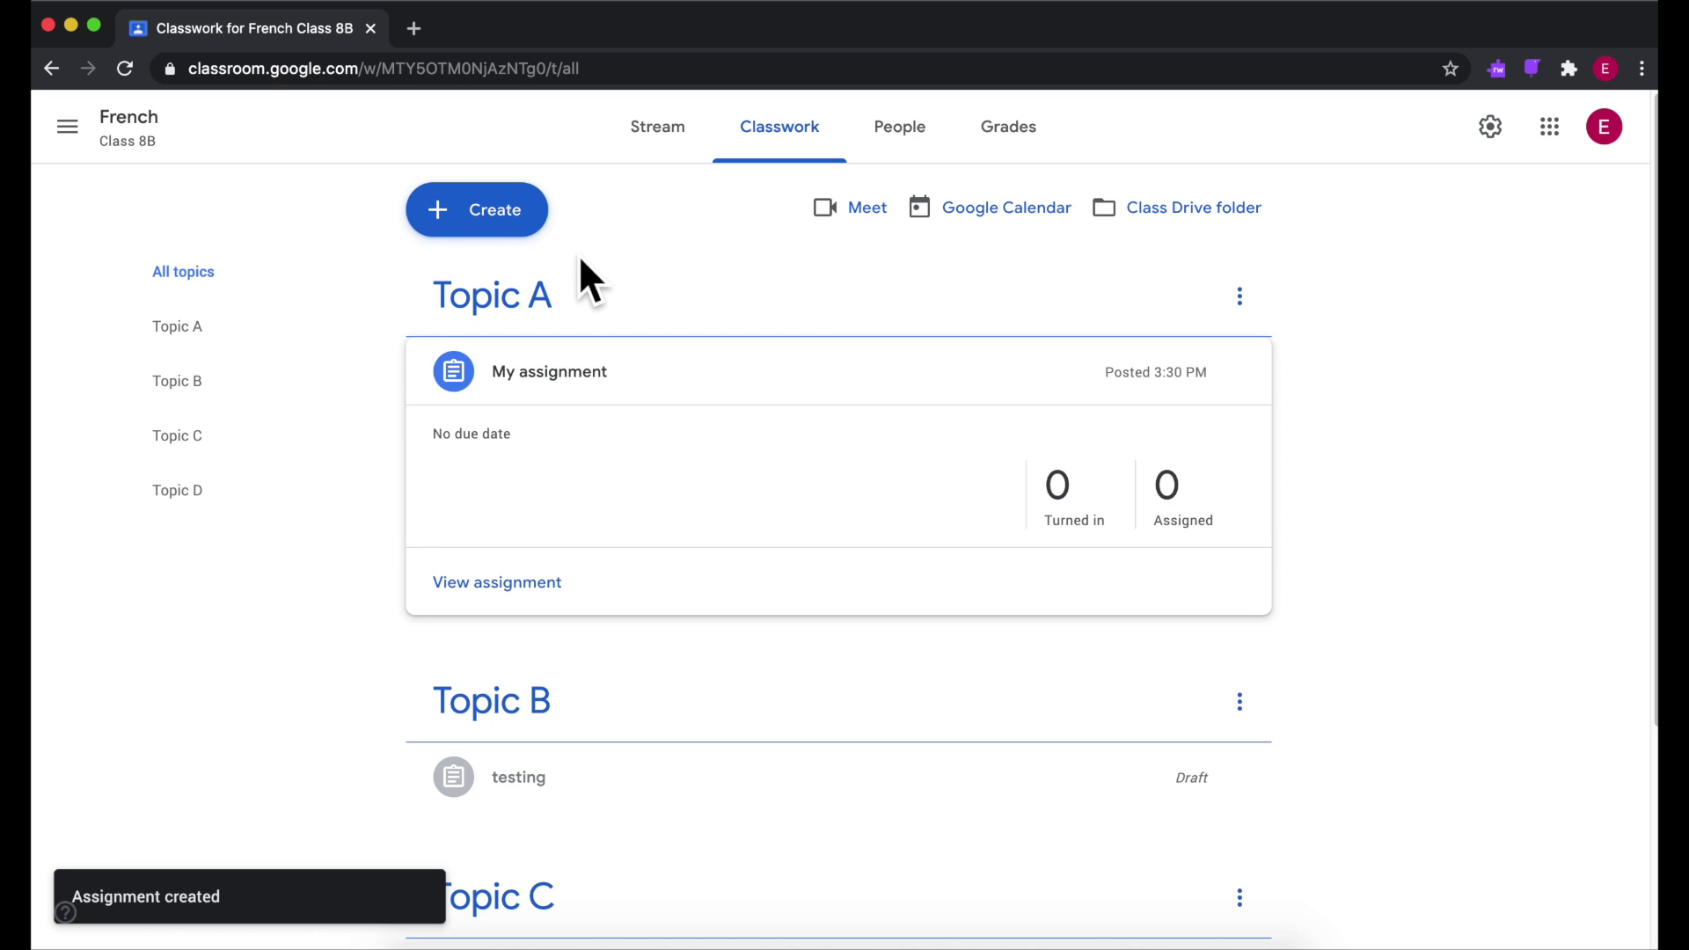
Create a new assignment for both French Class 8B and French Class 8A
{"action": "left_click", "coordinate": [518, 222]}
{"action": "left_click", "coordinate": [541, 301]}
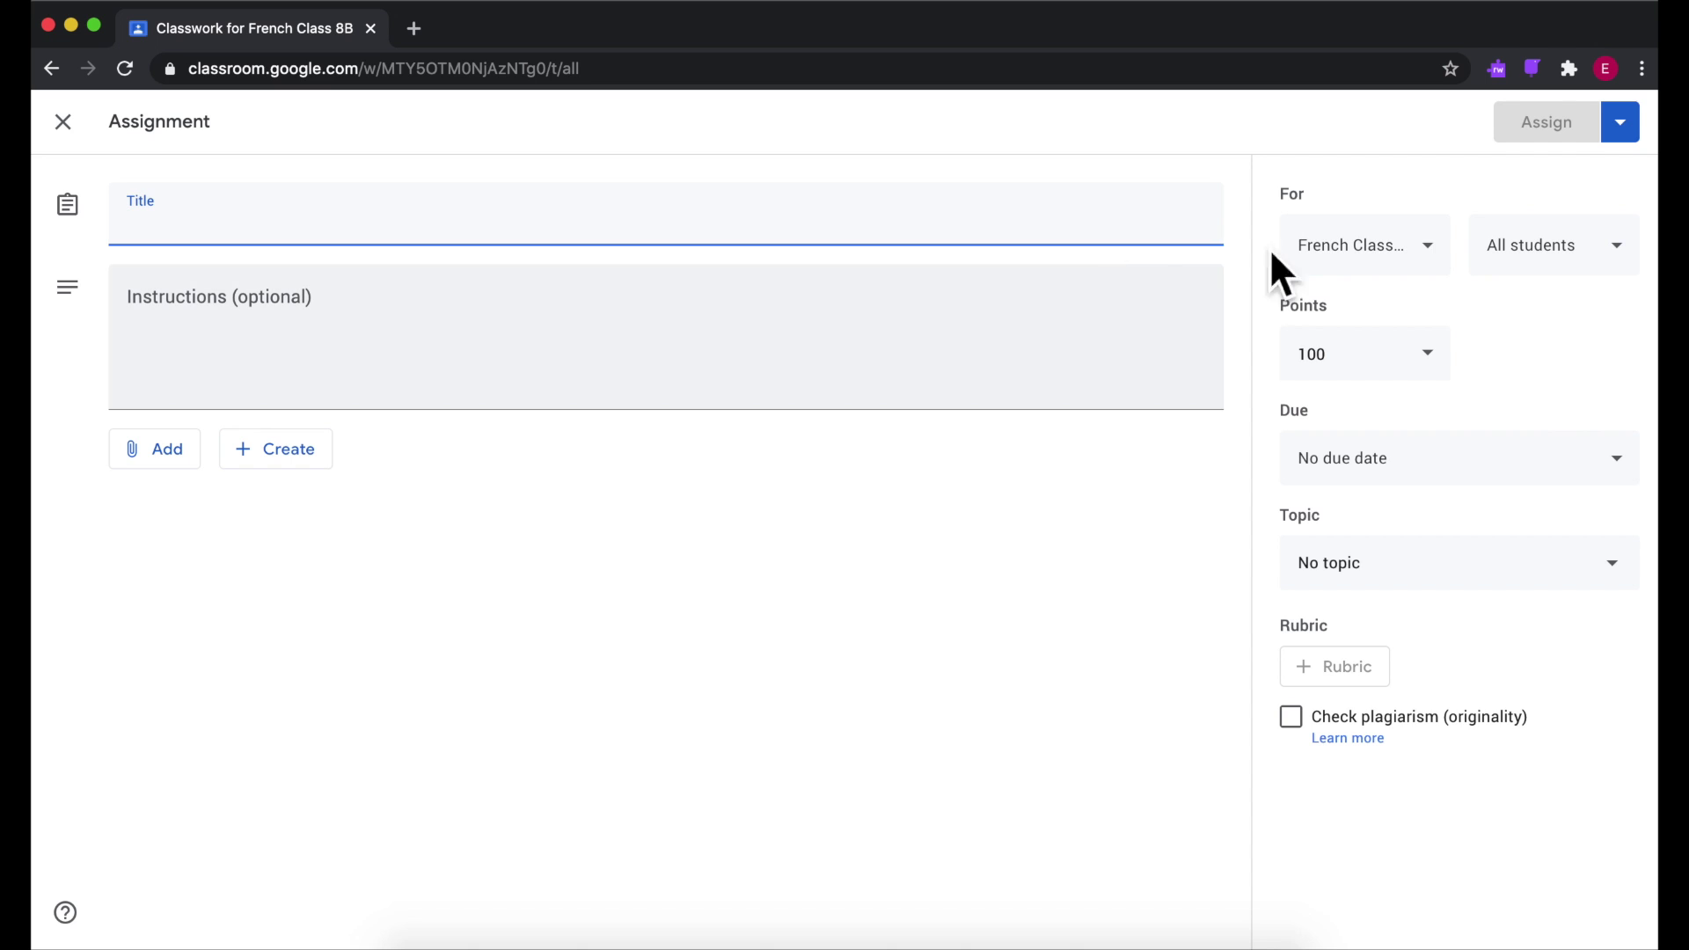
{"action": "left_click", "coordinate": [1443, 259]}
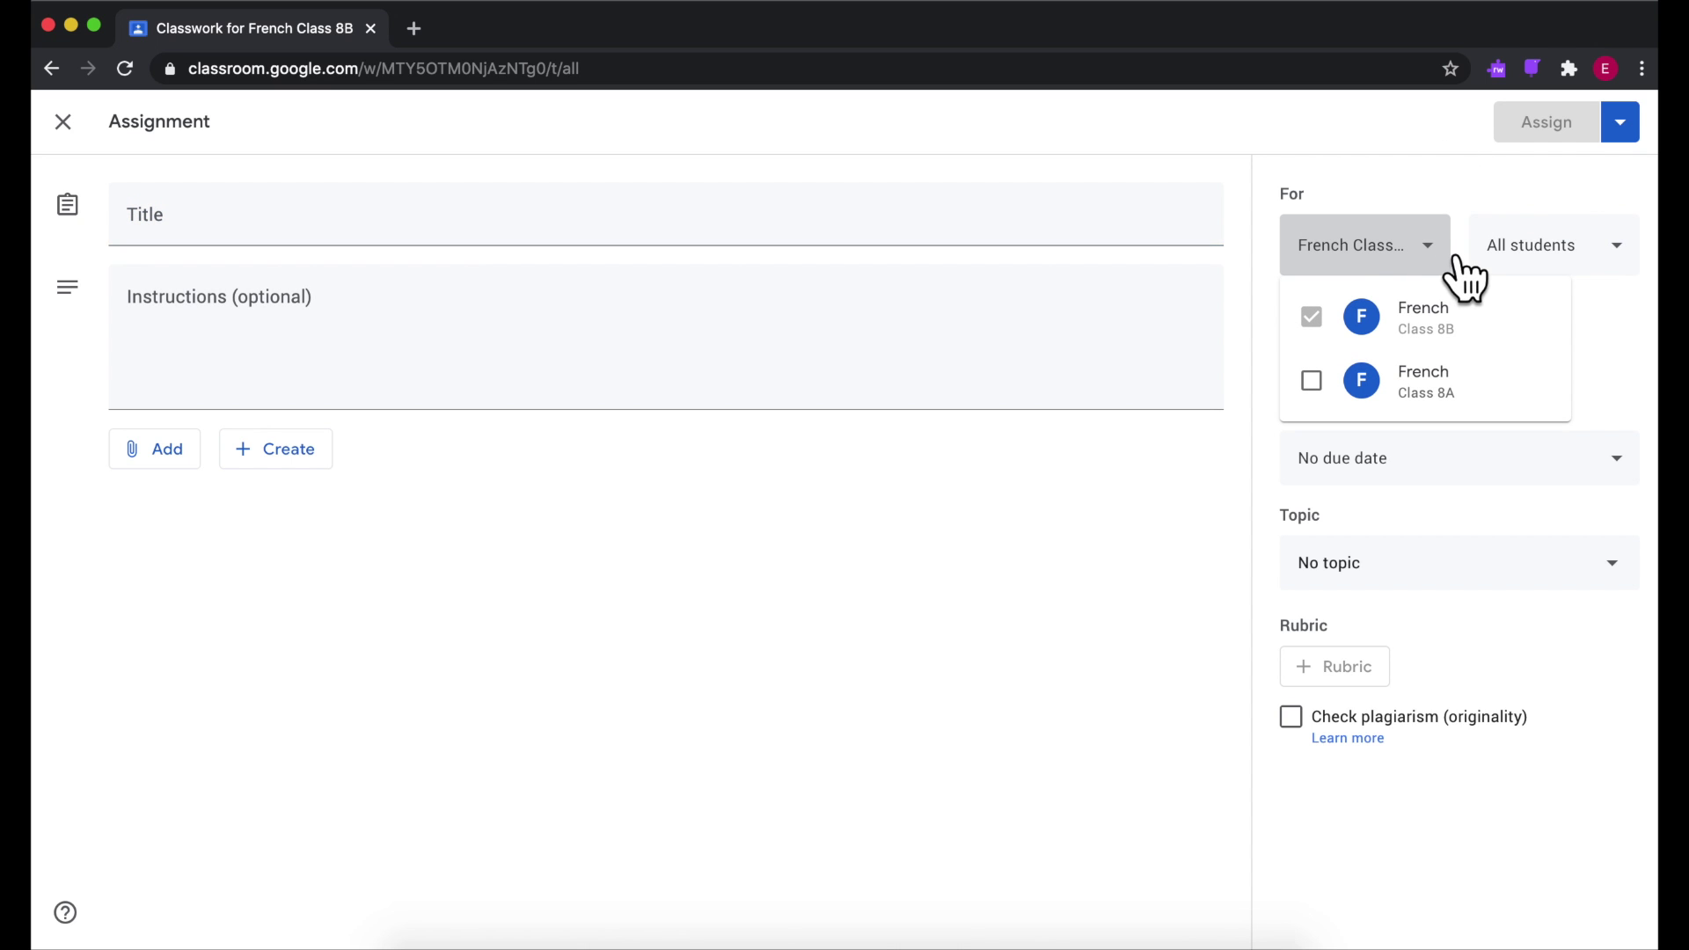
{"action": "left_click", "coordinate": [1347, 393]}
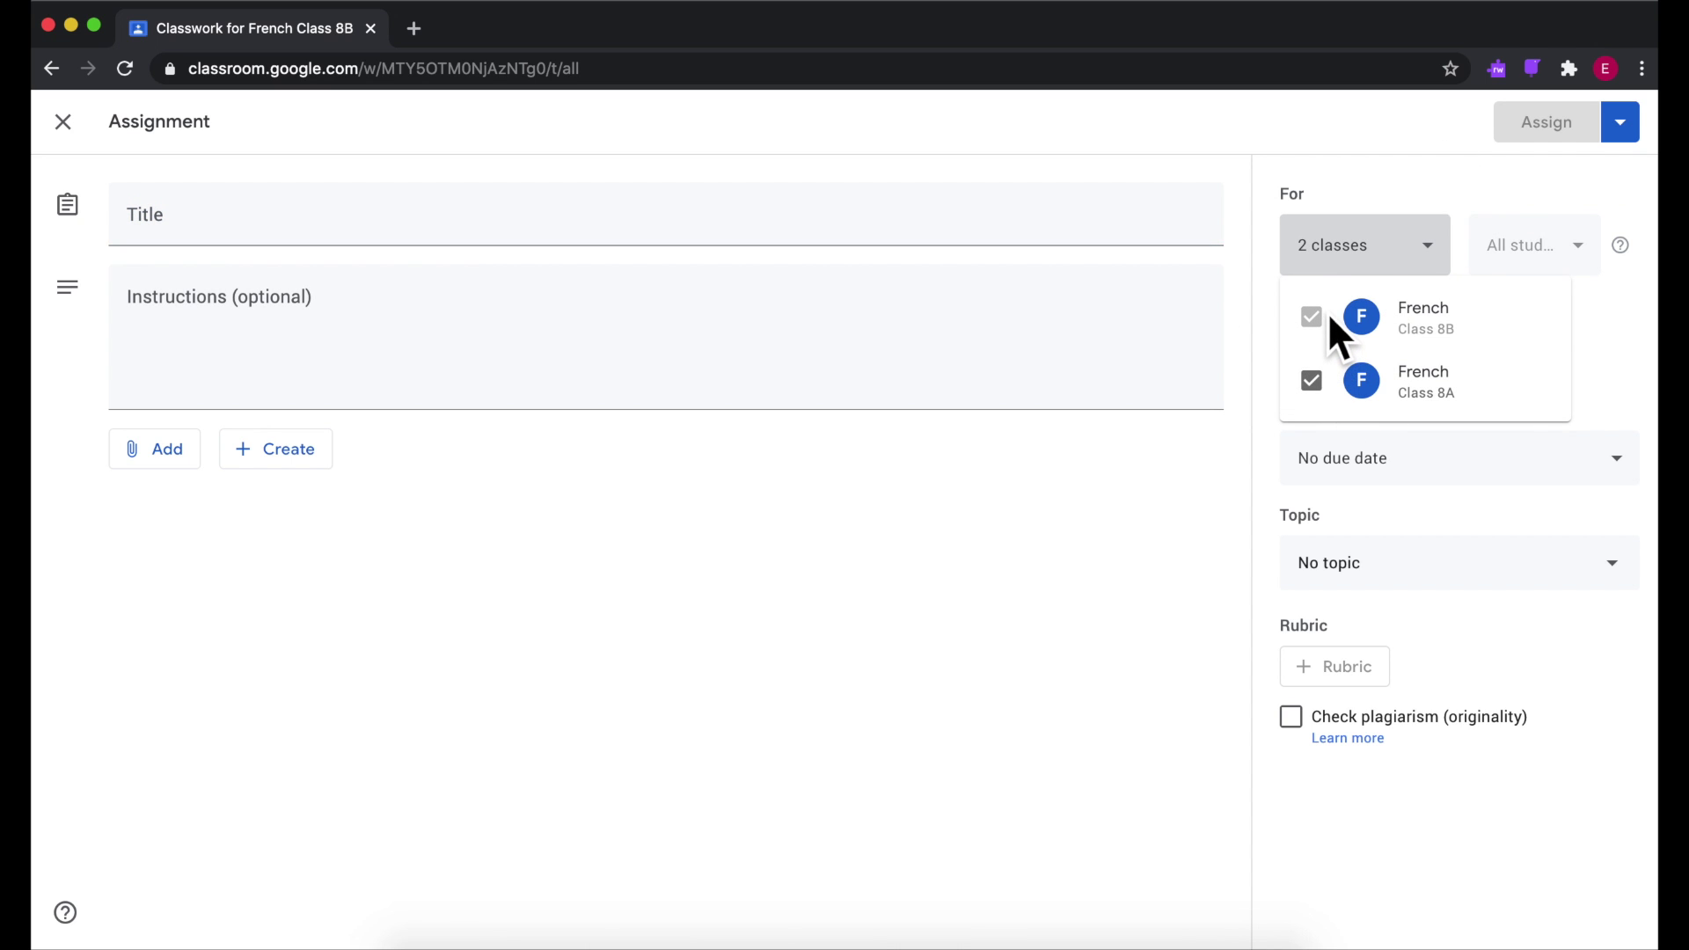